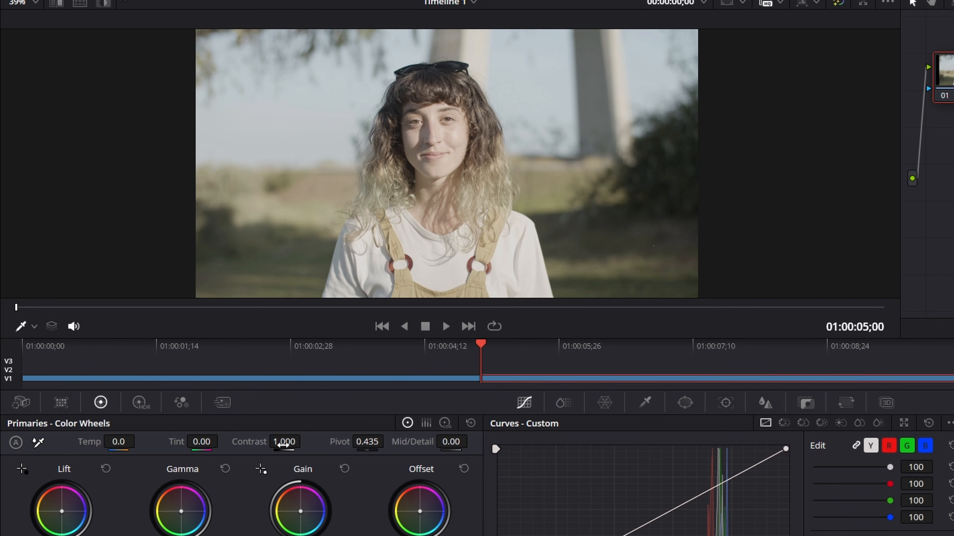
- Grade the portrait with Contrast 1.434 and Pivot raised to 0.891
drag(283, 445, 306, 441)
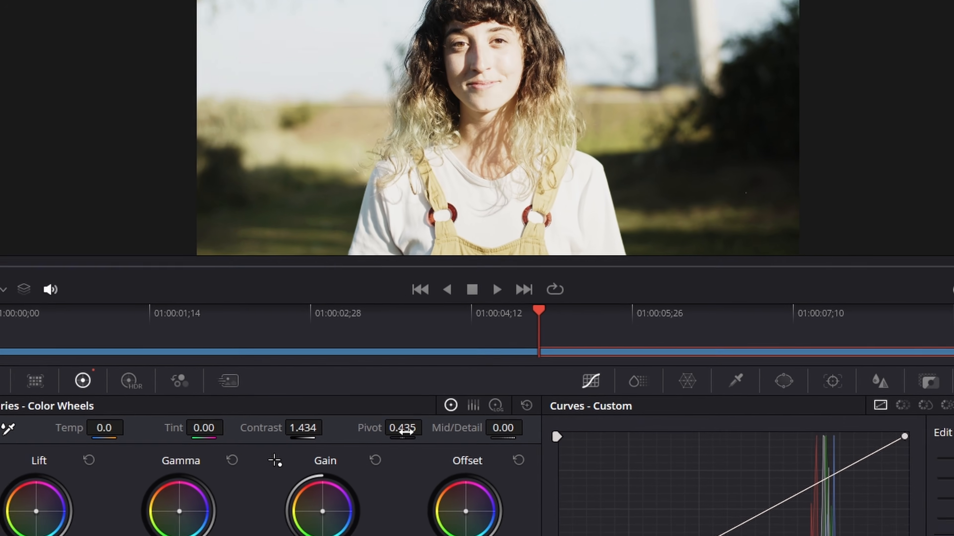
drag(418, 294, 446, 285)
mouse_move(422, 458)
mouse_down()
mouse_move(478, 458)
mouse_move(425, 459)
mouse_up()
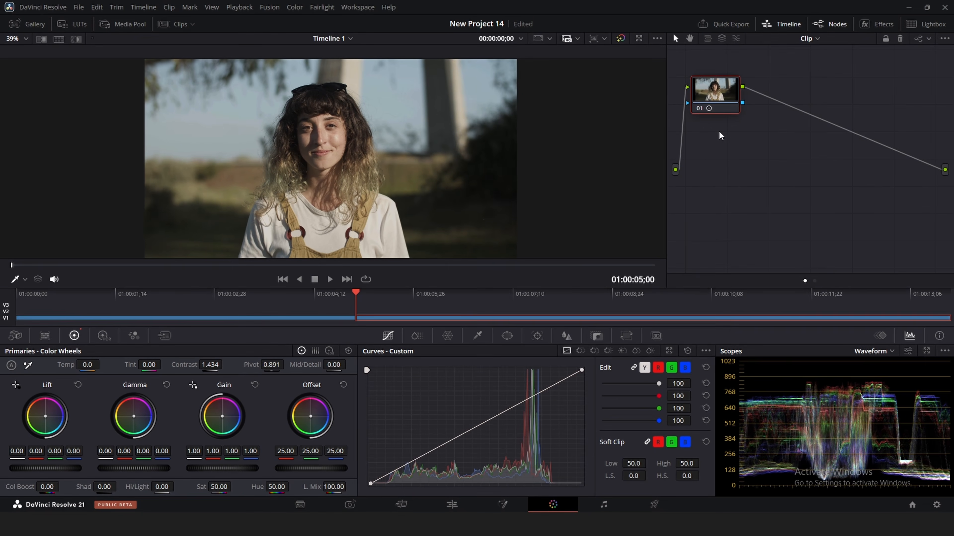
- Toggle node 01 off and back on to compare the portrait, then load the grayscale ramp clip
click(698, 109)
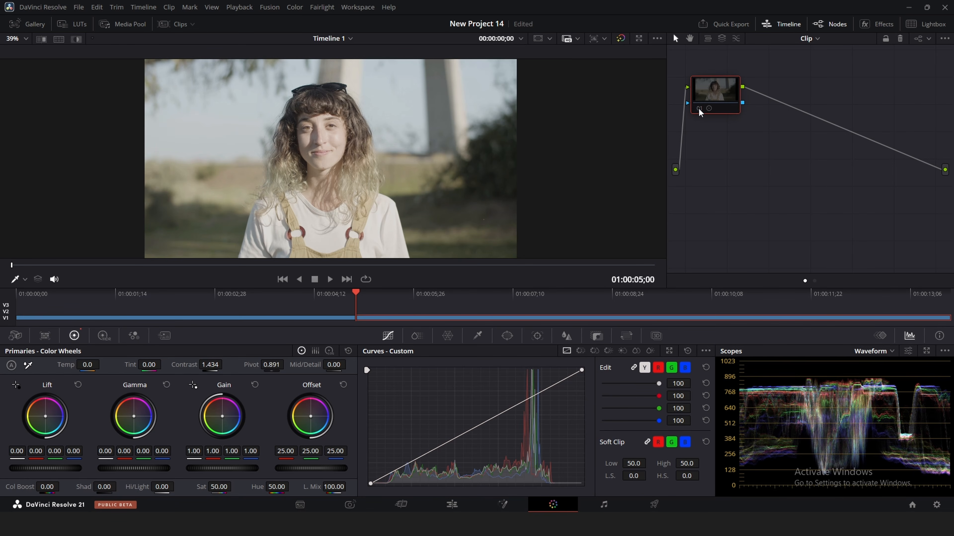
click(698, 108)
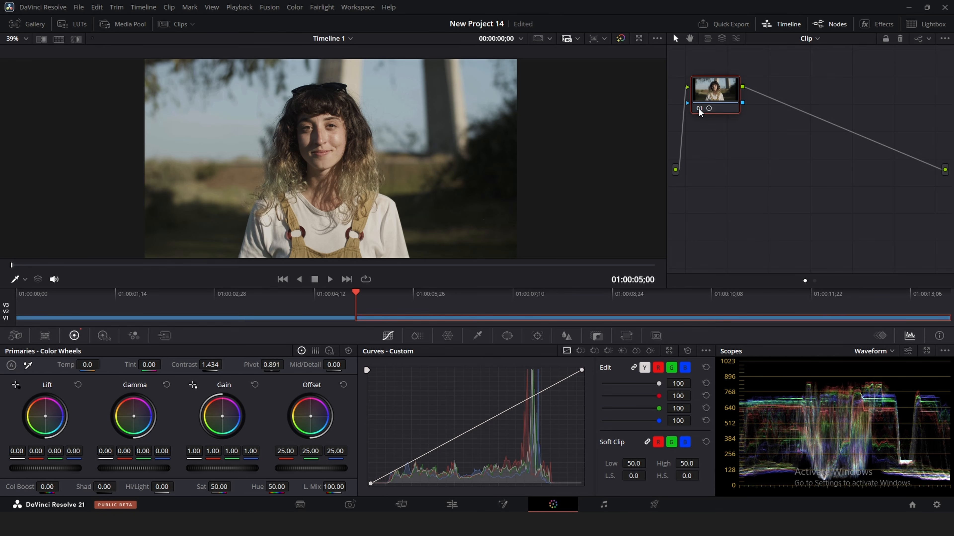
double_click(325, 316)
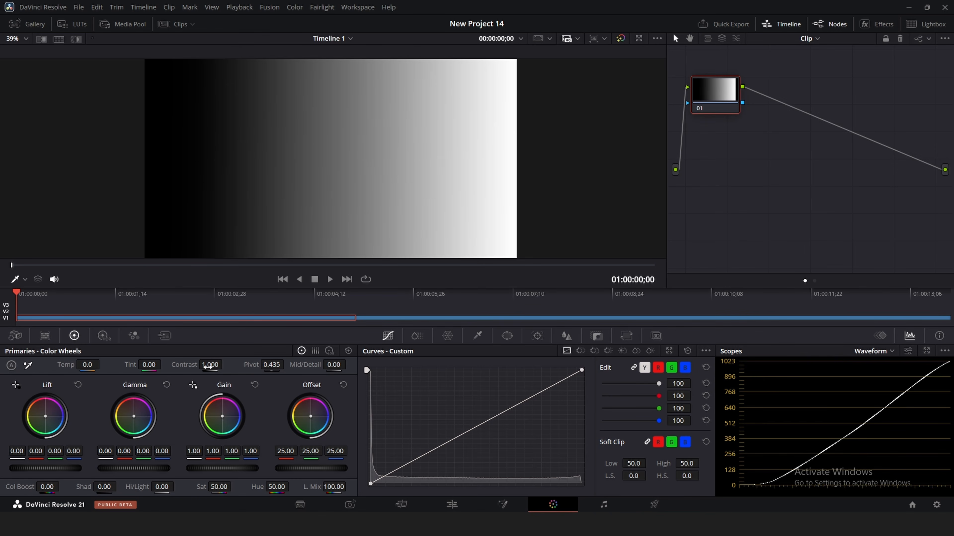
- Set the grayscale ramp's Contrast to 1.974, then step down to the portrait clip
drag(209, 367, 225, 365)
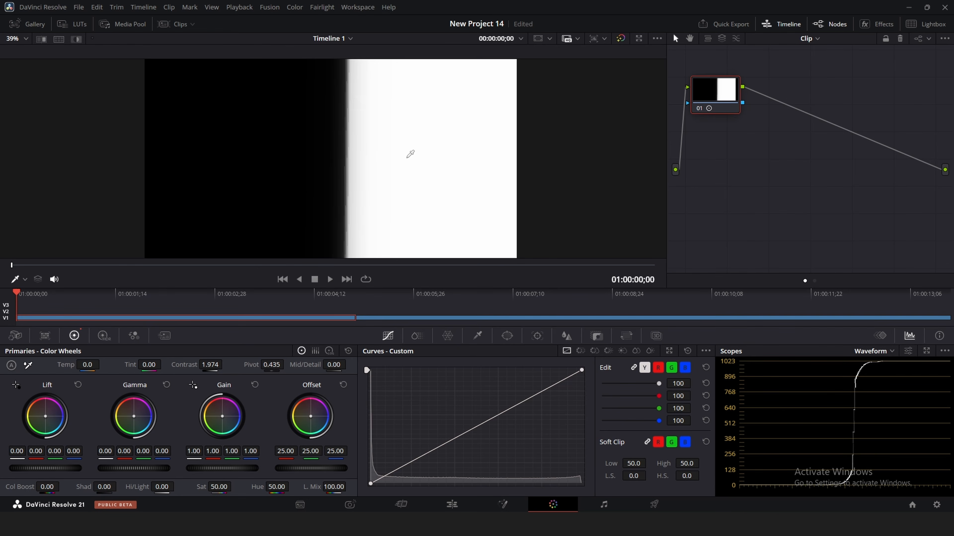
key(Down)
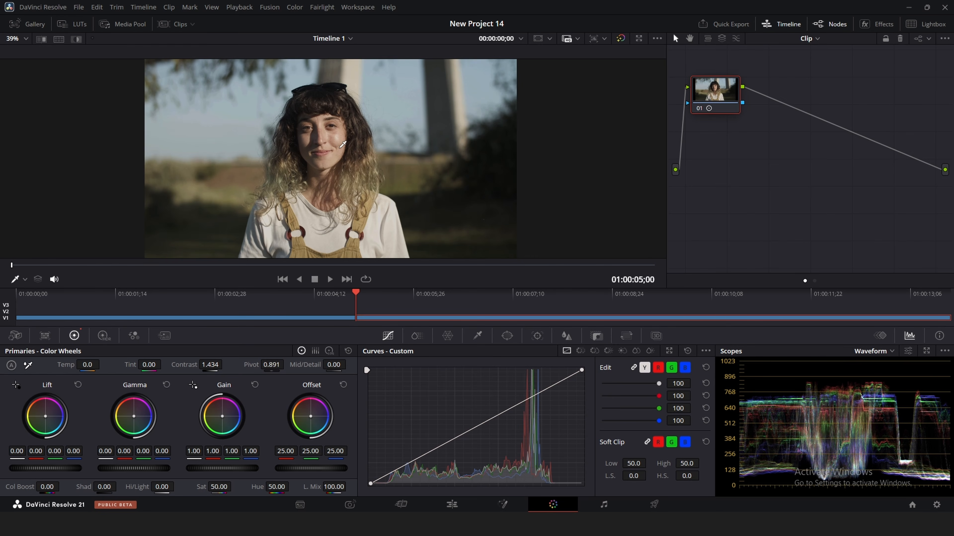
- Lower then raise the portrait's Pivot, comparing against the grayscale ramp, and finish on the ramp
drag(270, 365, 145, 366)
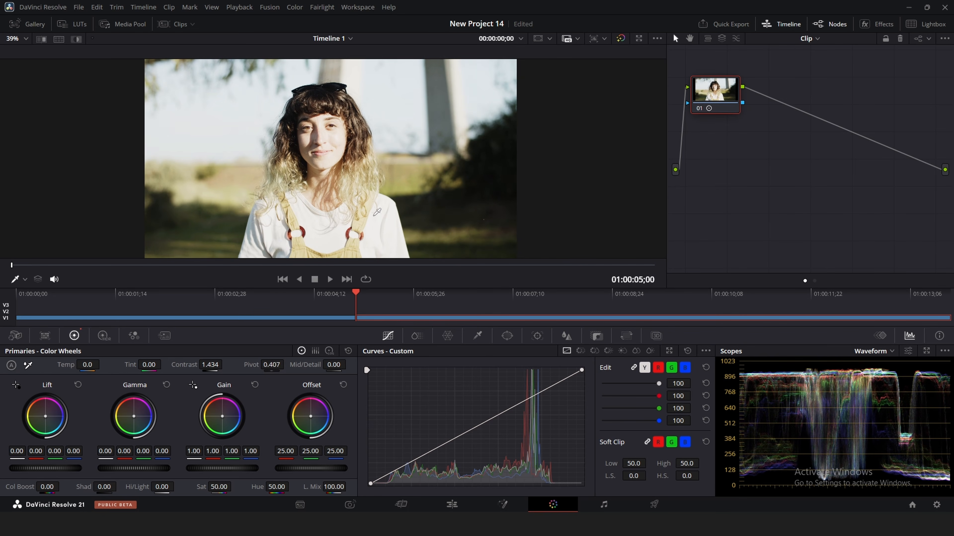
click(342, 320)
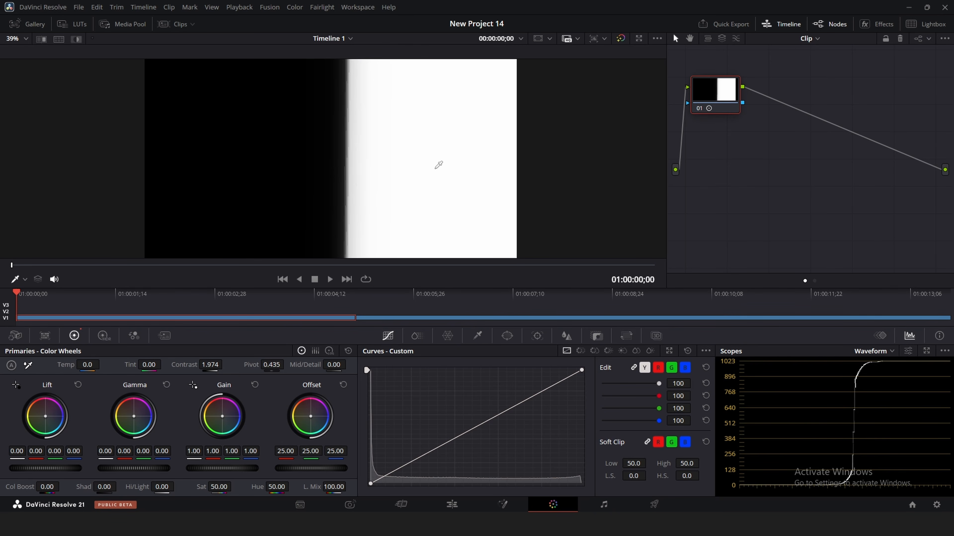
click(374, 320)
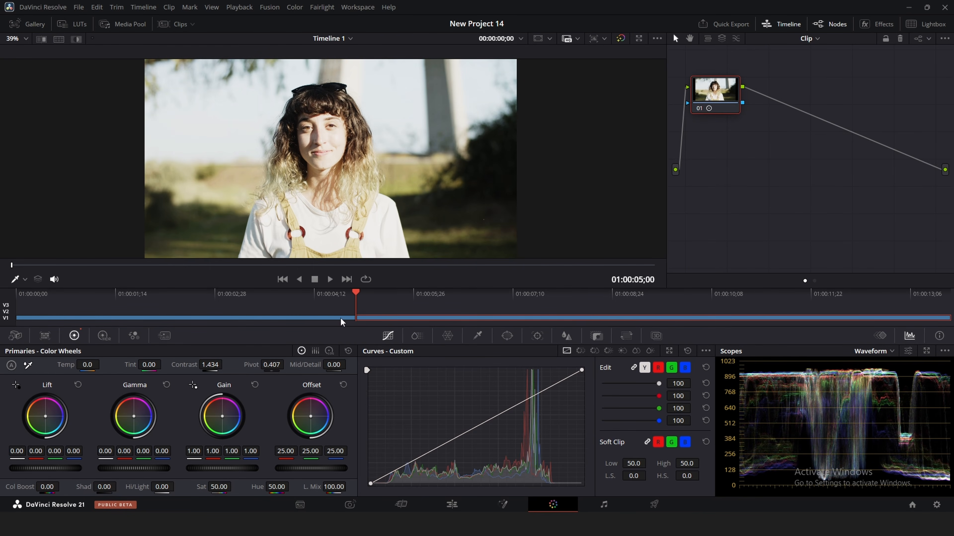
drag(274, 365, 296, 363)
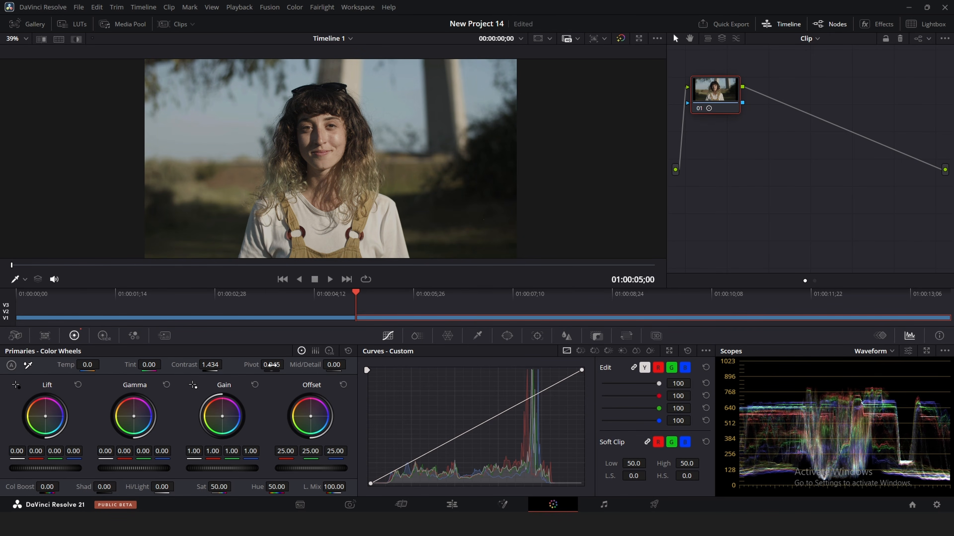
click(340, 319)
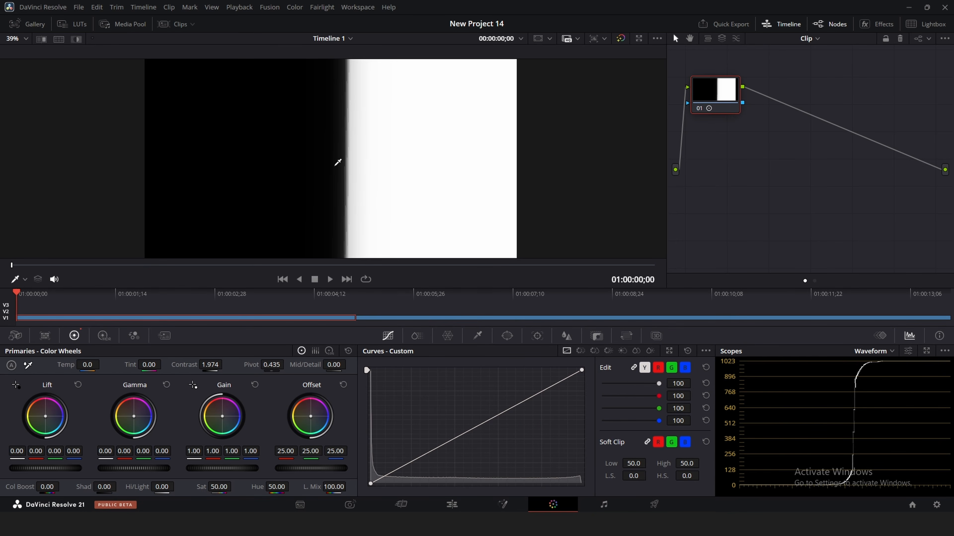
- Sweep the ramp's Pivot up to about 0.946, ease Contrast to 1.808, then return to the portrait
drag(267, 365, 287, 365)
drag(287, 364, 327, 364)
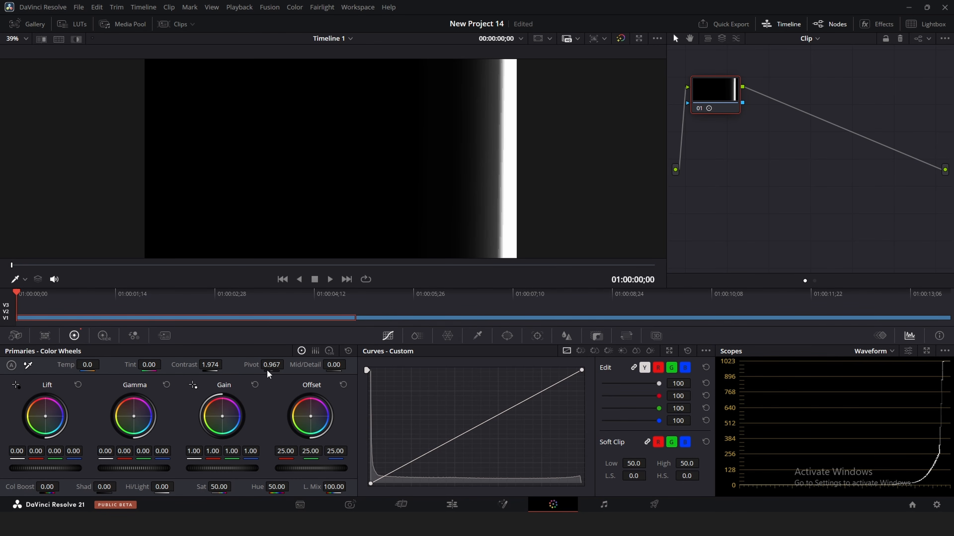
drag(276, 367, 175, 365)
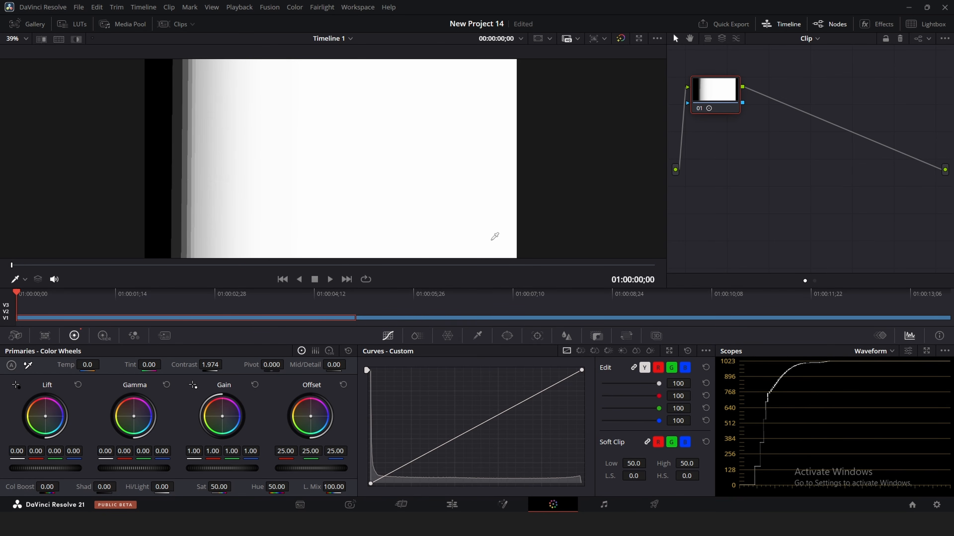
drag(210, 367, 178, 367)
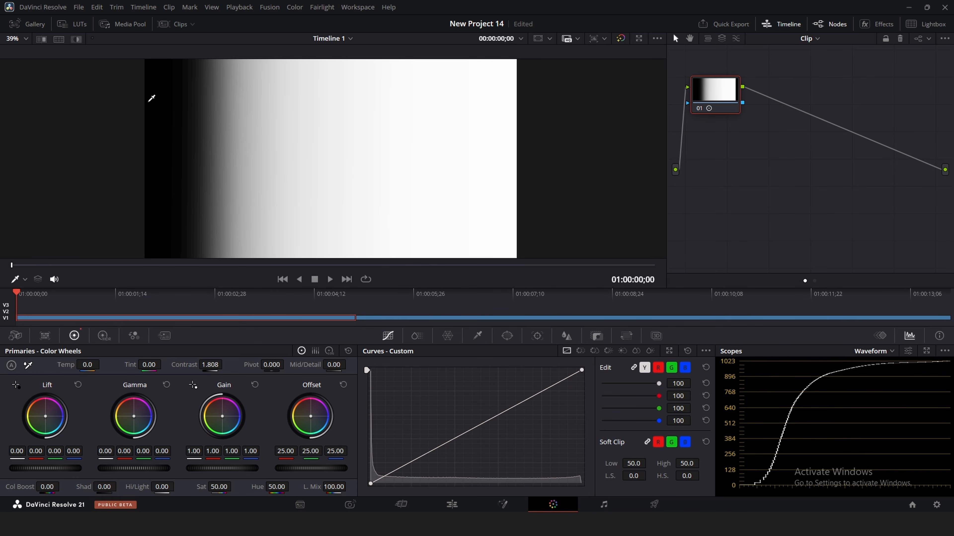
drag(277, 365, 289, 364)
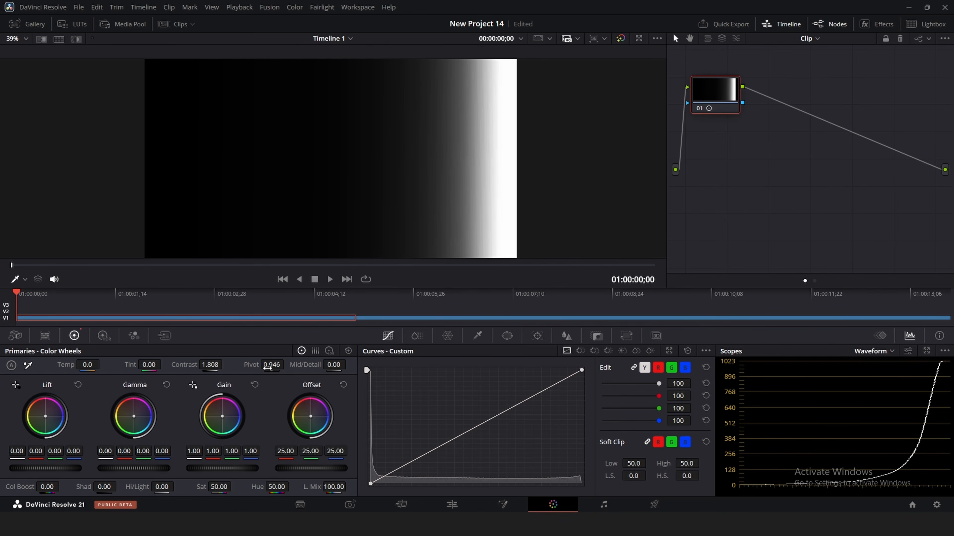
click(381, 317)
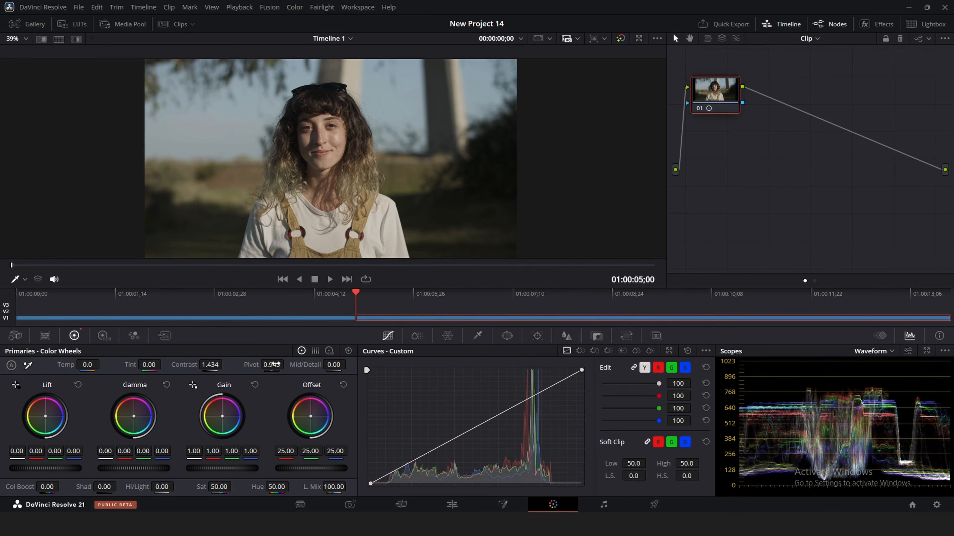
- Reset the portrait's primaries, then set Contrast to about 1.380 and Hi/Light to -66.00
click(350, 352)
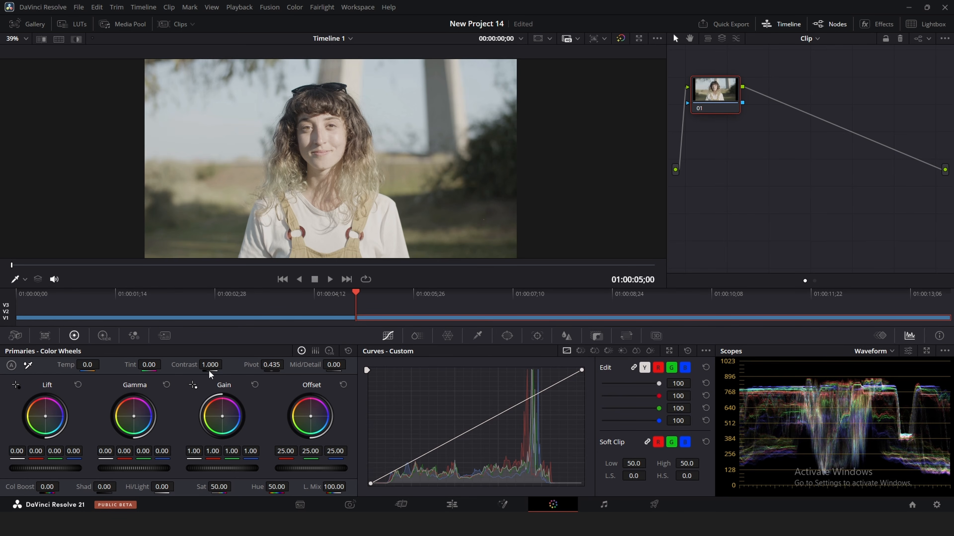
drag(210, 365, 259, 366)
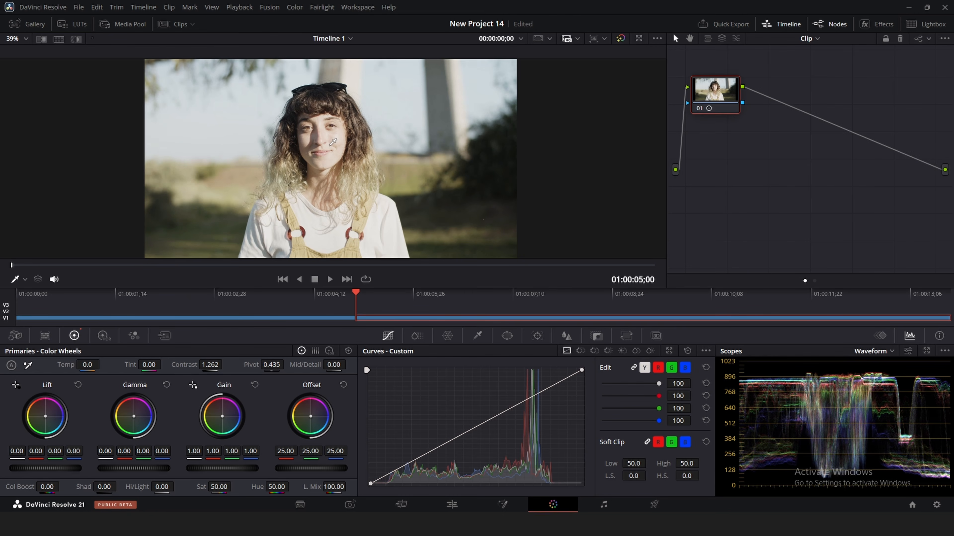
drag(166, 488, 139, 488)
drag(191, 360, 227, 363)
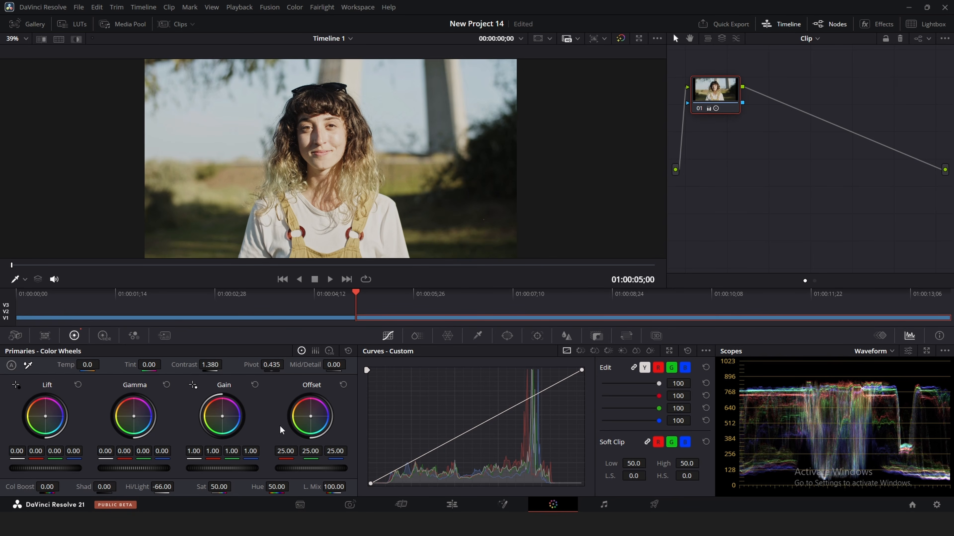
- Return the portrait's Hi/Light to 0 and raise its Pivot to 1.000
drag(162, 488, 157, 486)
click(156, 487)
text(0)
key(Return)
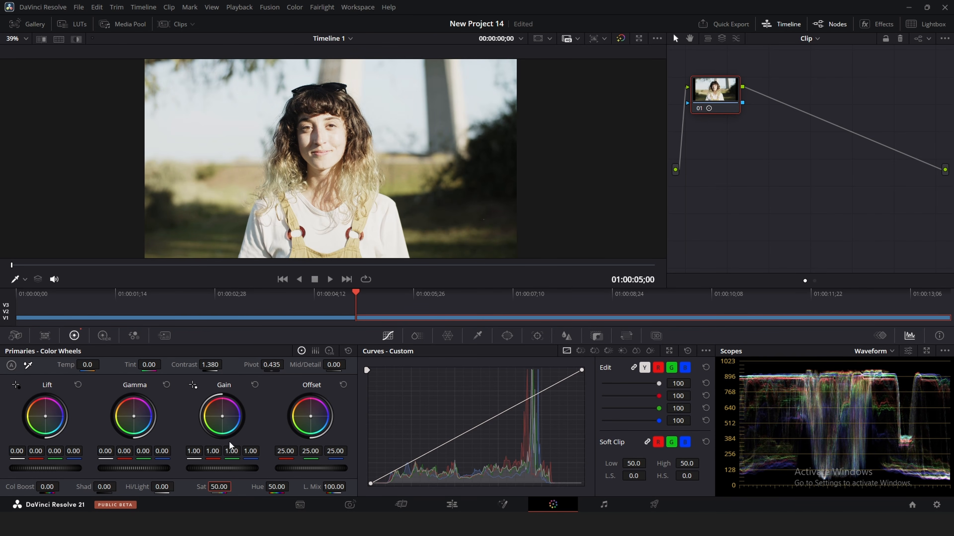
drag(267, 365, 288, 363)
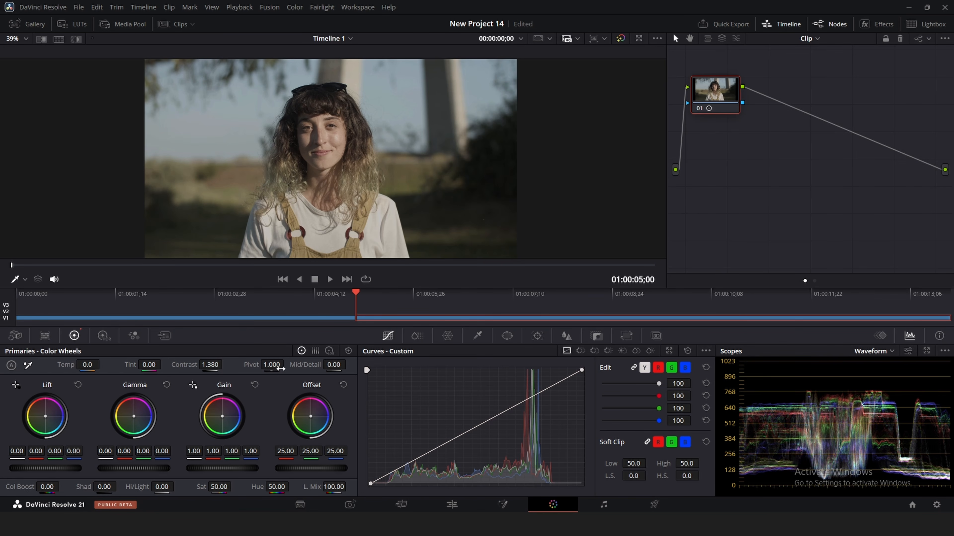
- Ease the portrait's Pivot down to 0.938, then switch to the grayscale ramp clip
drag(271, 365, 260, 365)
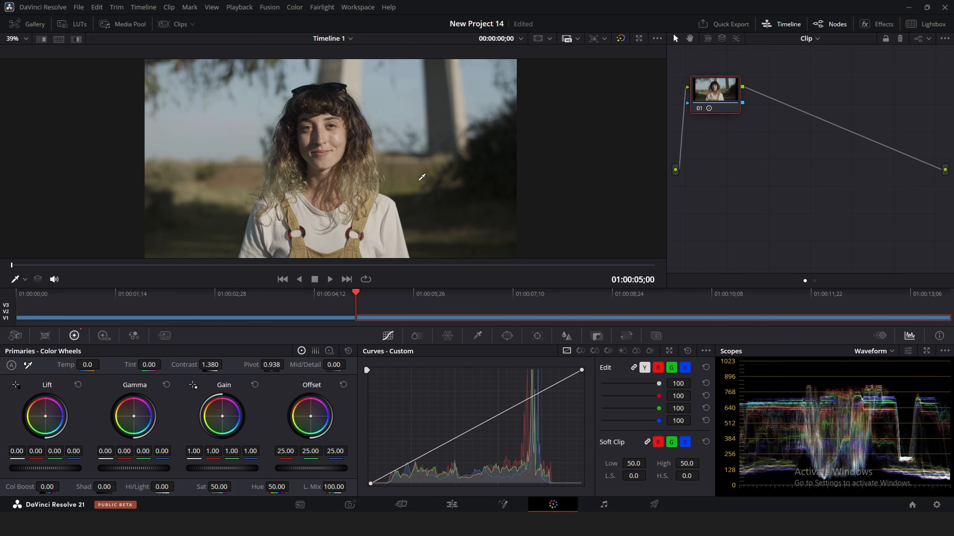
click(336, 317)
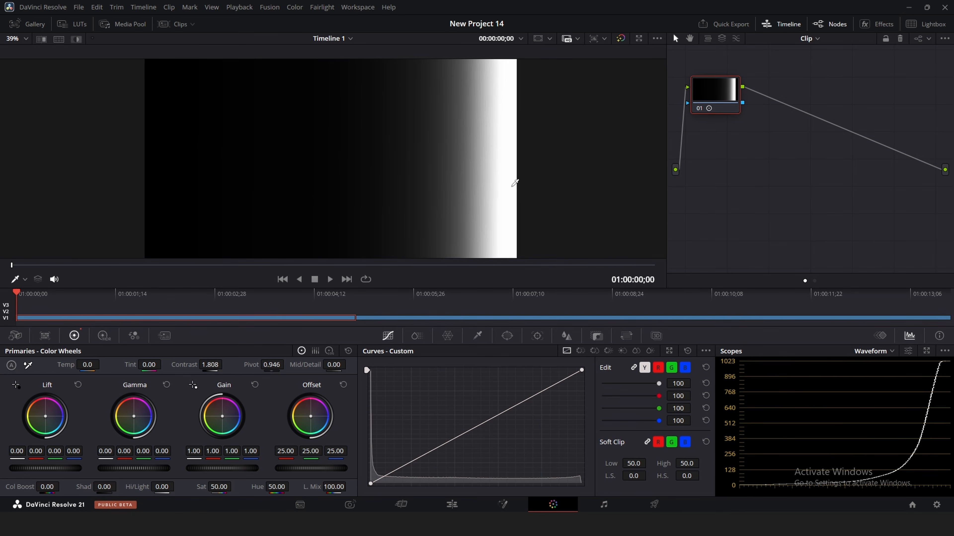
- Scrub the ramp's Pivot low and high, checking against the portrait, then move to the boat couple clip
drag(272, 364, 238, 365)
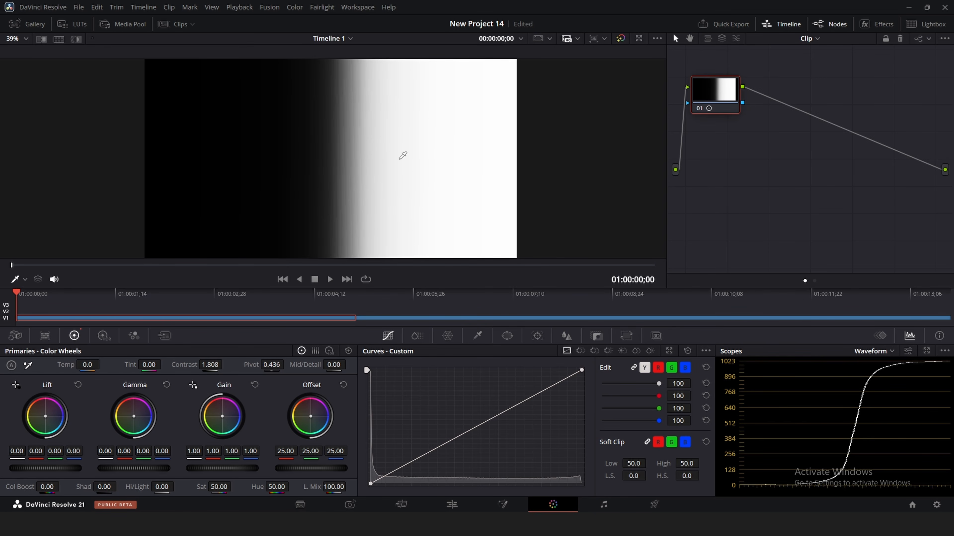
click(389, 319)
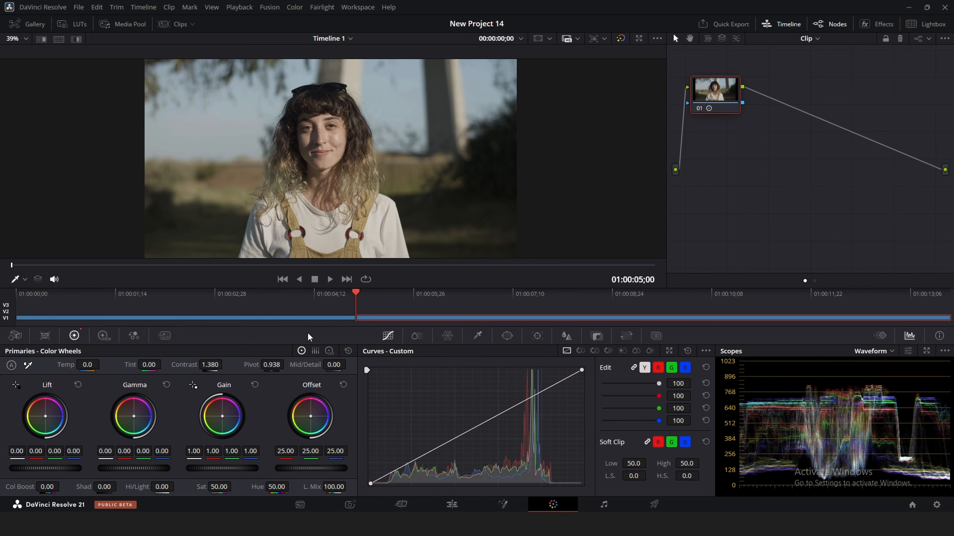
click(319, 319)
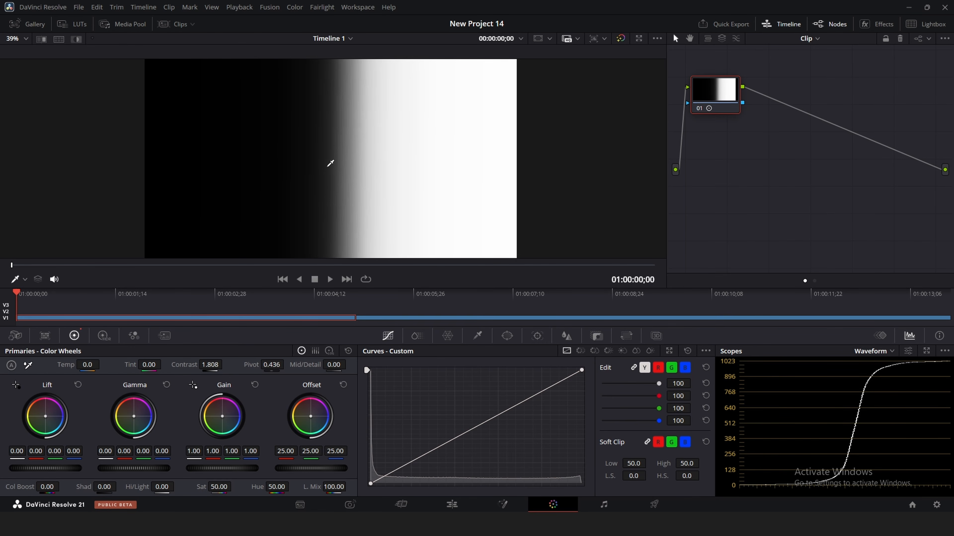
drag(272, 365, 295, 364)
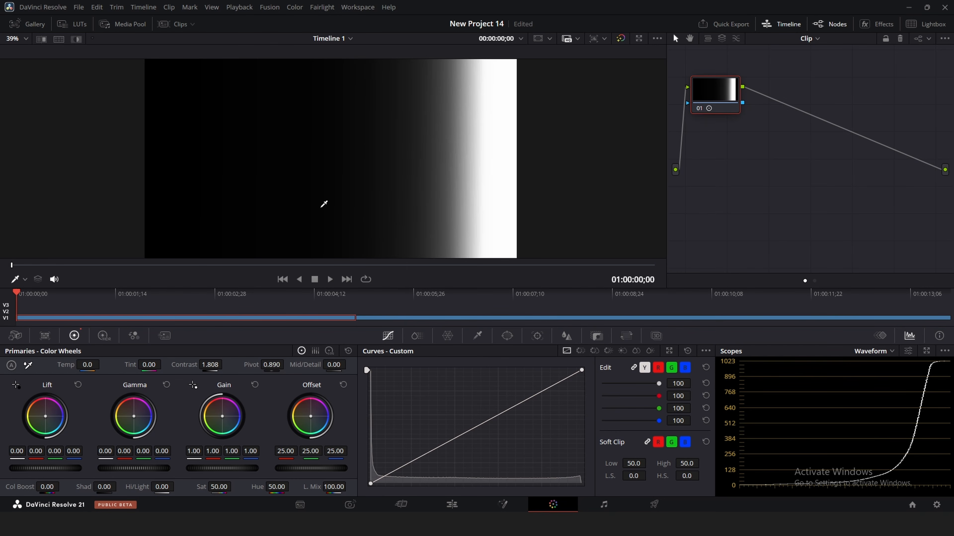
drag(272, 367, 230, 367)
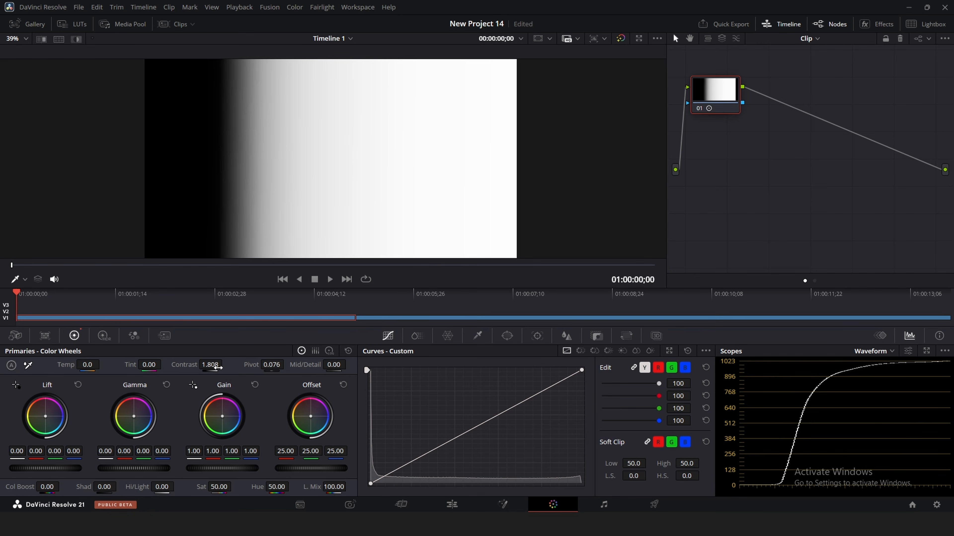
click(364, 318)
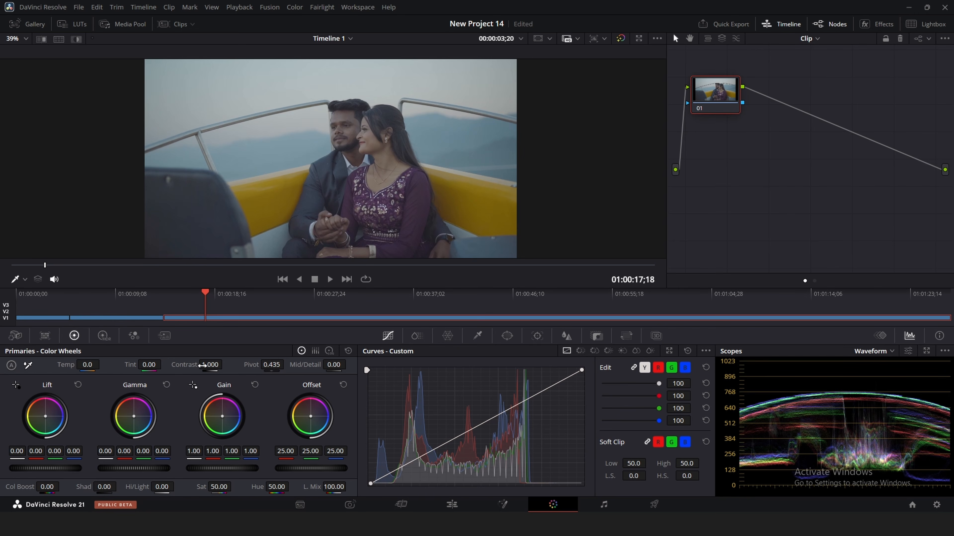
- Give the boat couple clip Contrast 1.470 and Pivot 0.225
drag(210, 364, 228, 365)
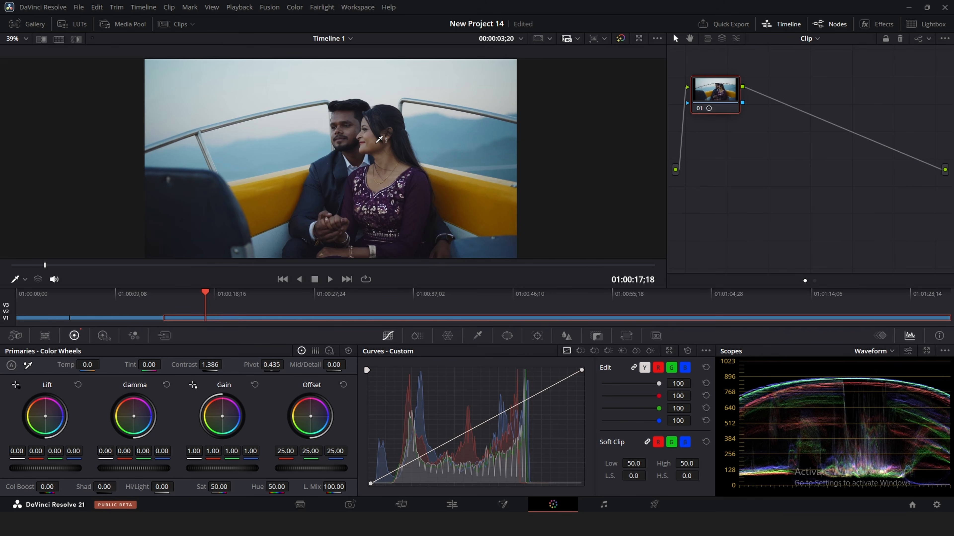
drag(271, 365, 237, 365)
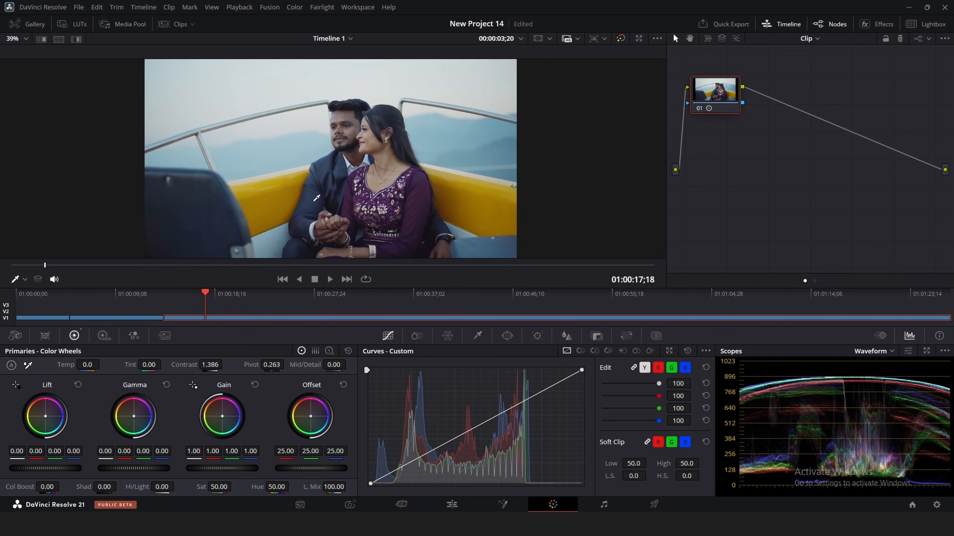
mouse_move(271, 364)
mouse_down()
mouse_move(219, 365)
mouse_move(286, 364)
mouse_up()
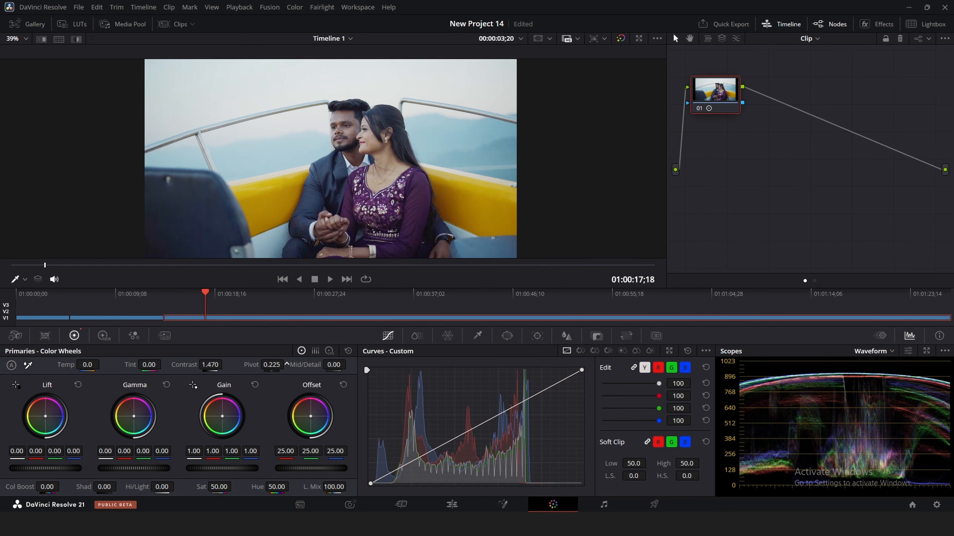
- Compare node 01 bypassed, set pivot to 0.400, drag it to 0.228, and save
click(698, 106)
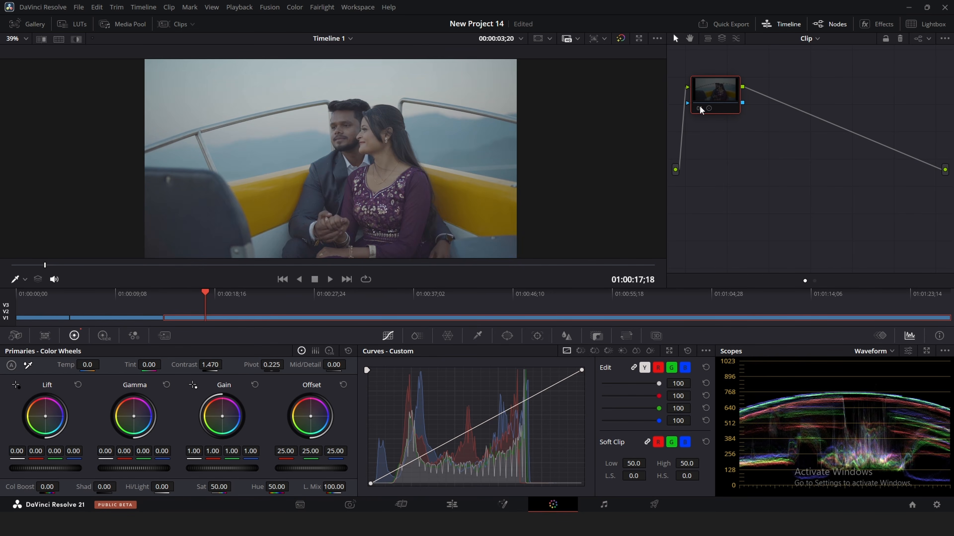
click(698, 106)
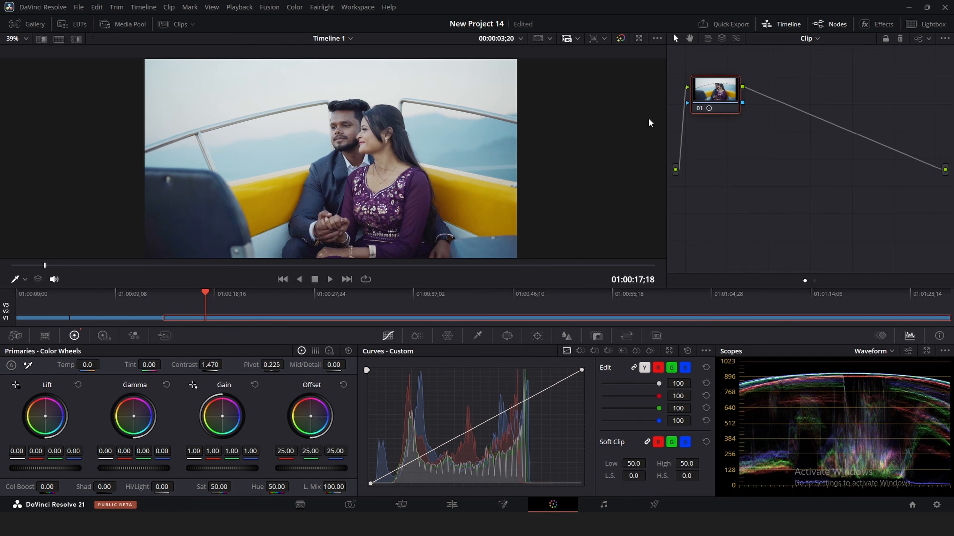
click(278, 364)
text(.400)
key(Return)
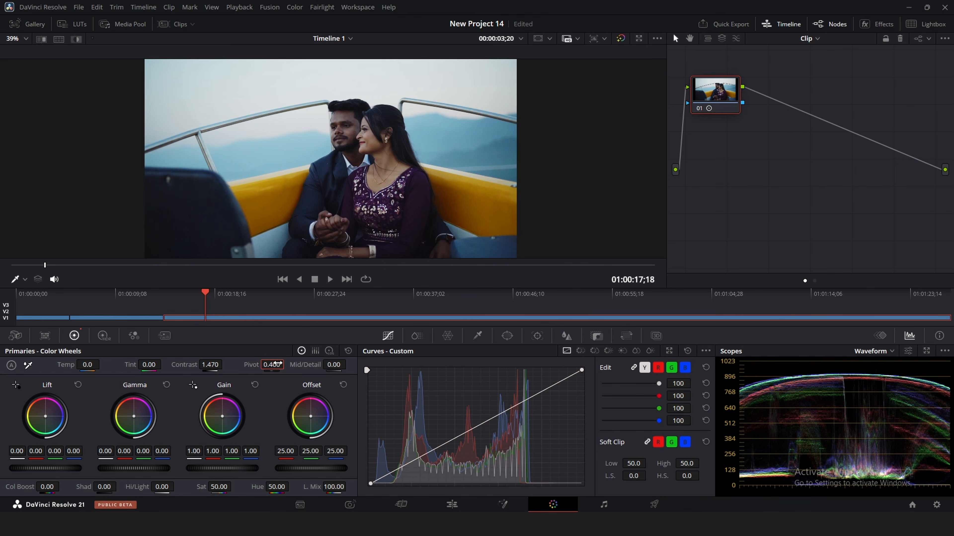
mouse_move(278, 363)
mouse_down()
mouse_move(208, 364)
mouse_move(284, 363)
mouse_up()
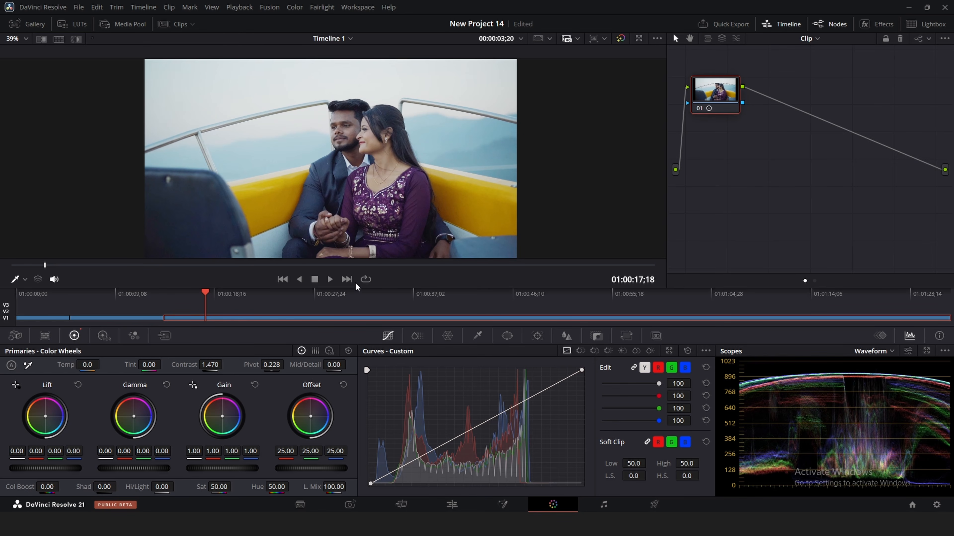
key(ctrl+s)
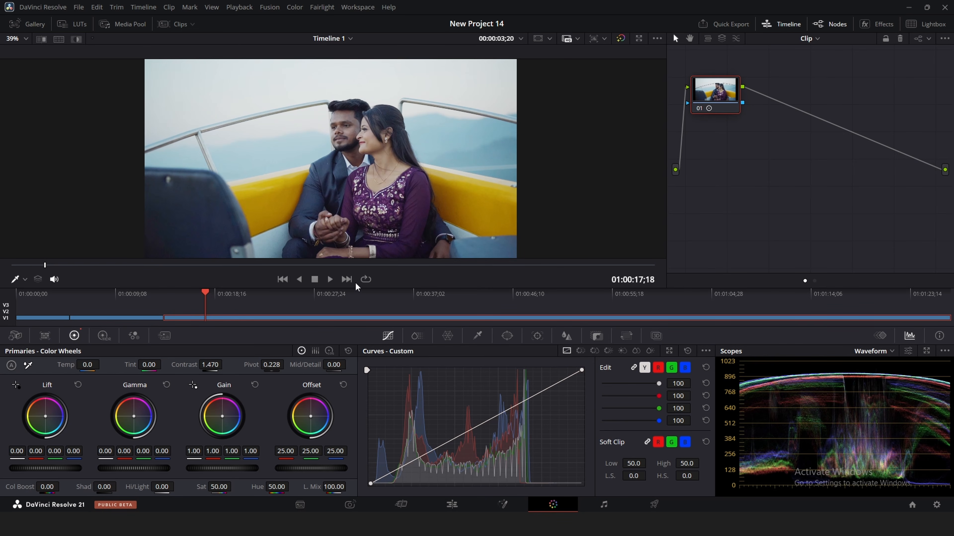